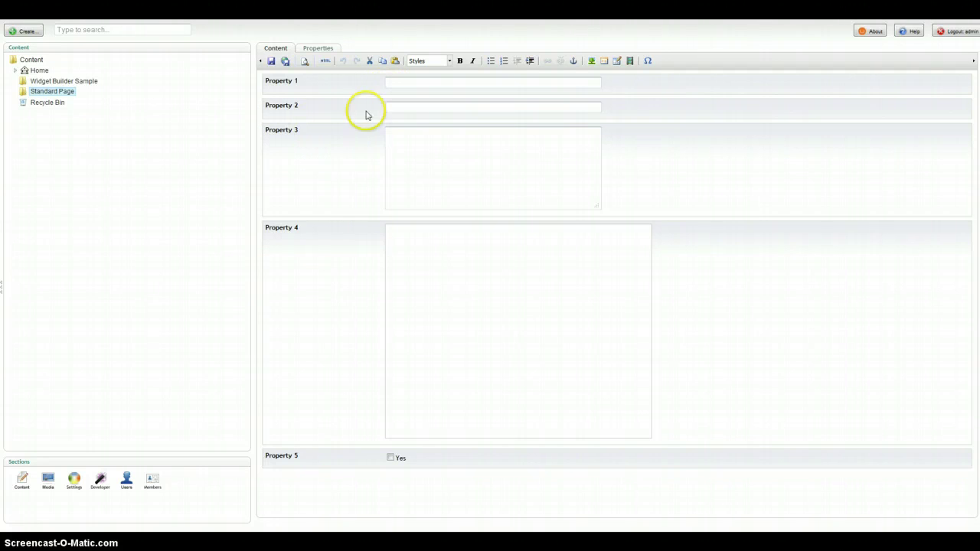
# Open the Widget Builder Sample page, add two more widgets under My Property, and collapse all three.
pyautogui.click(82, 80)
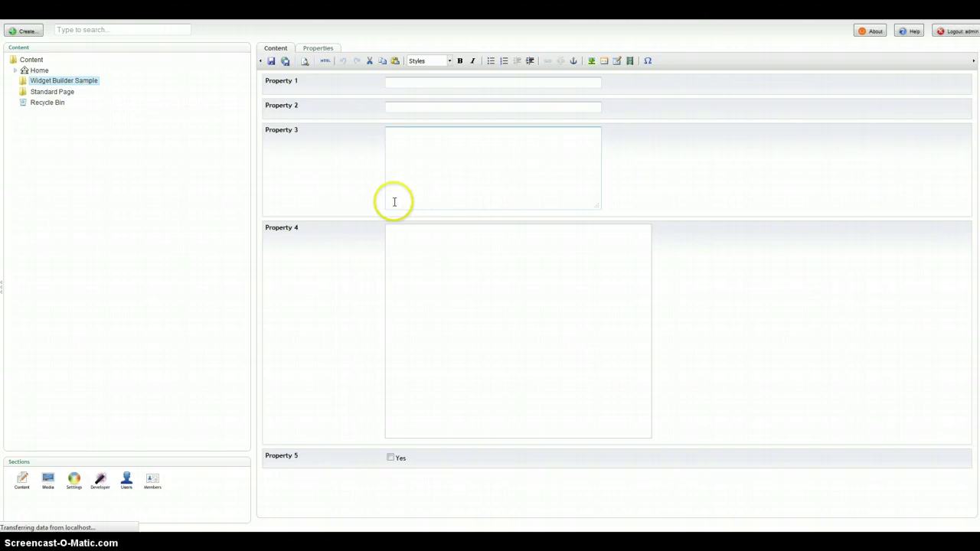
pyautogui.click(269, 131)
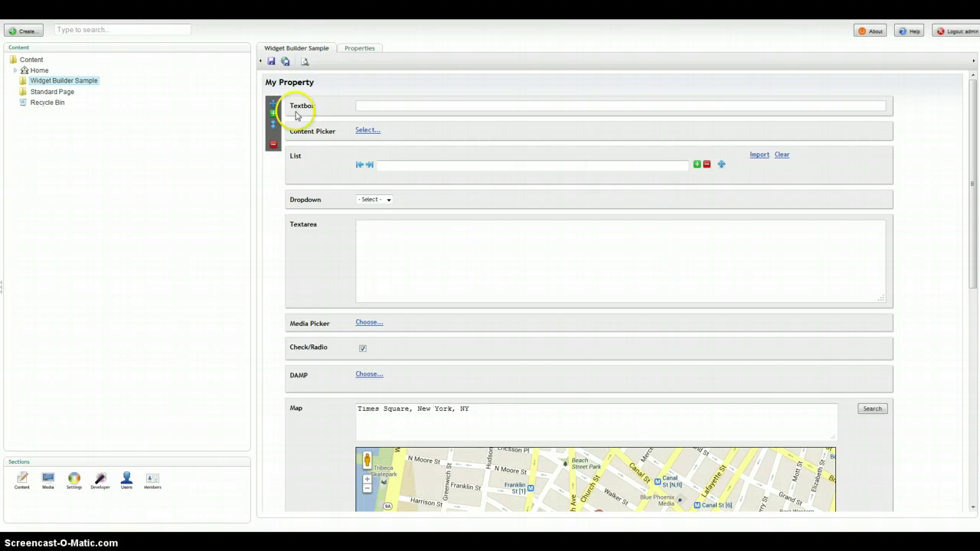
pyautogui.click(273, 125)
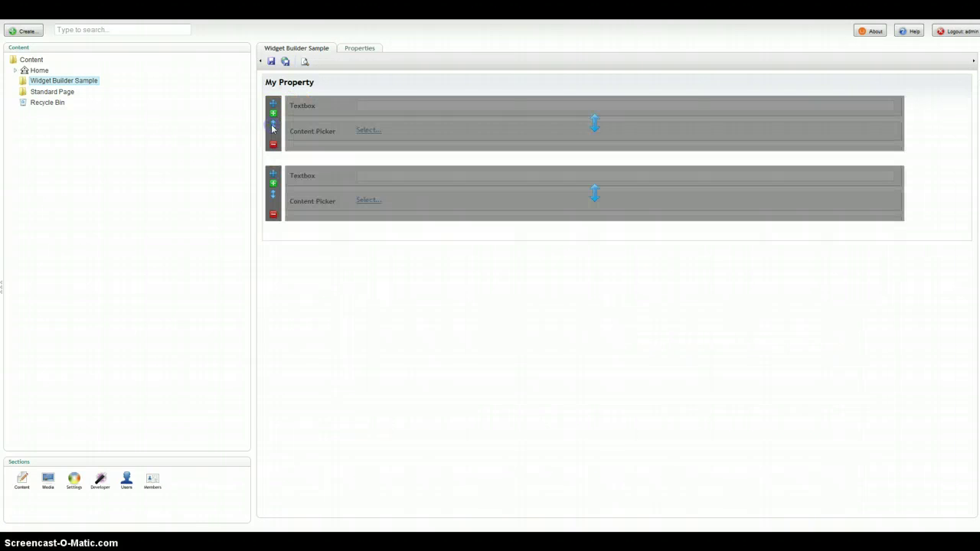
pyautogui.click(273, 184)
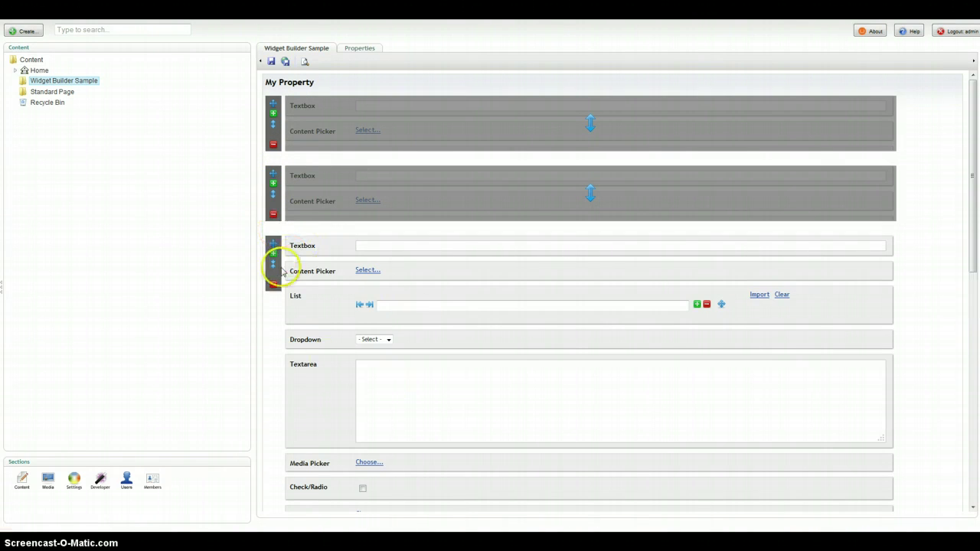
pyautogui.click(273, 266)
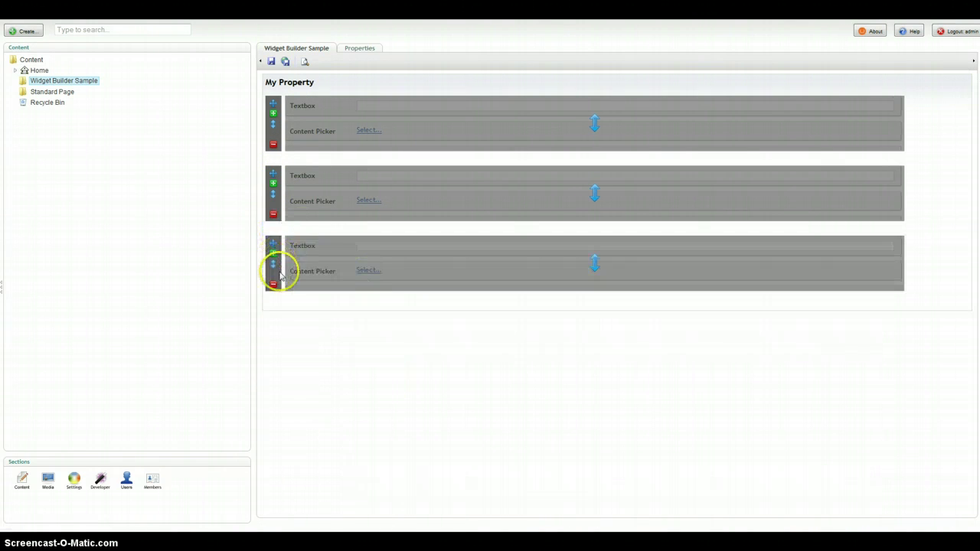
# Move the third widget under My Property between the first two, and save and publish the page.
pyautogui.moveTo(271, 248); pyautogui.dragTo(275, 158)
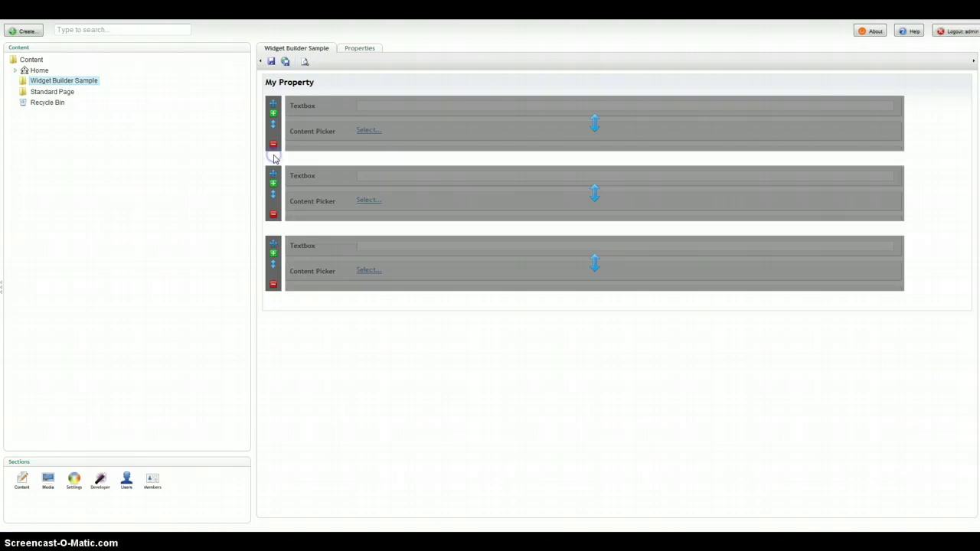
pyautogui.click(275, 61)
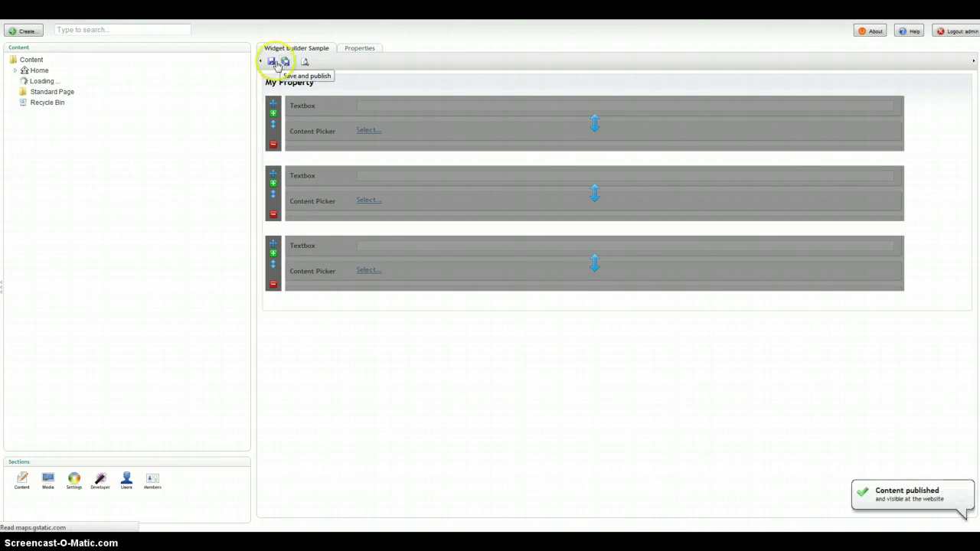
pyautogui.click(306, 99)
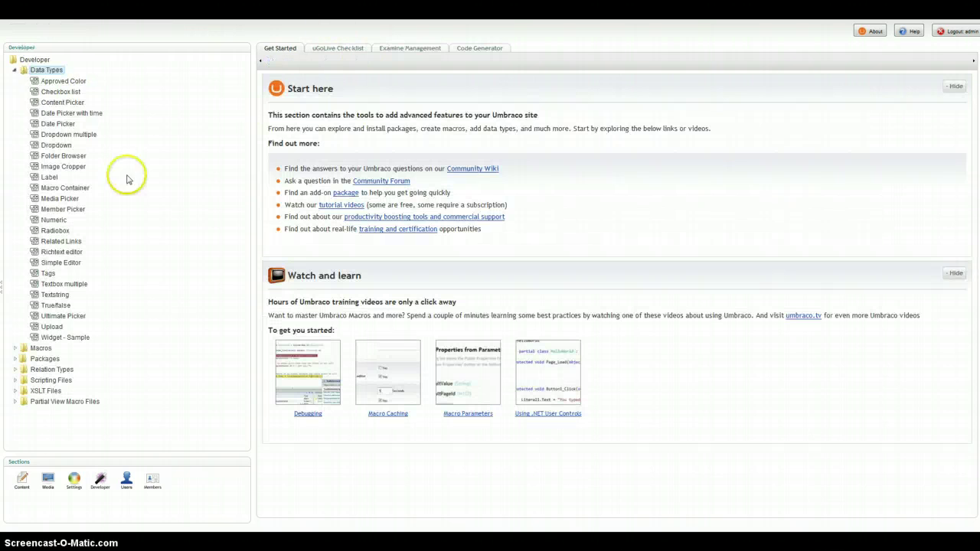
# Create a data type named Widget - My Widget.
pyautogui.rightClick(48, 70)
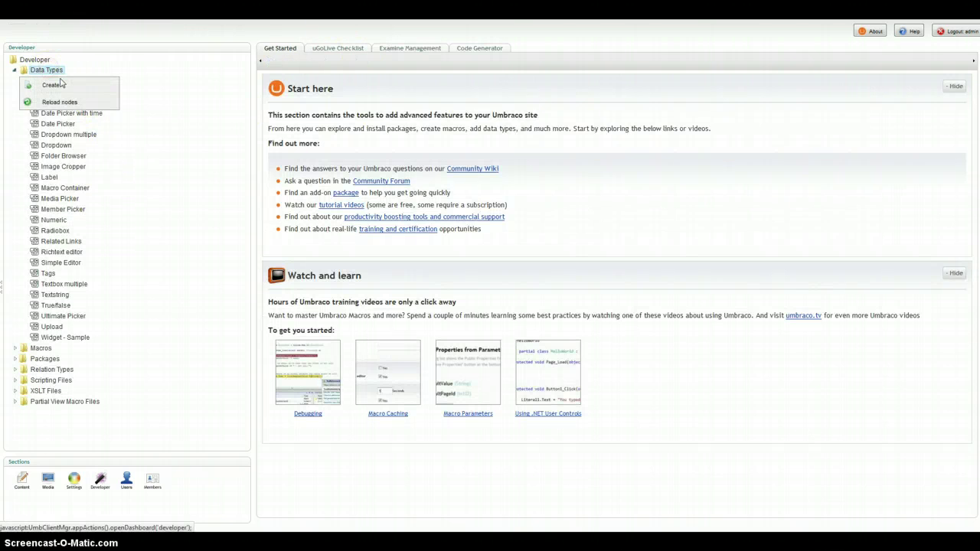
pyautogui.click(58, 81)
pyautogui.write('Wi')
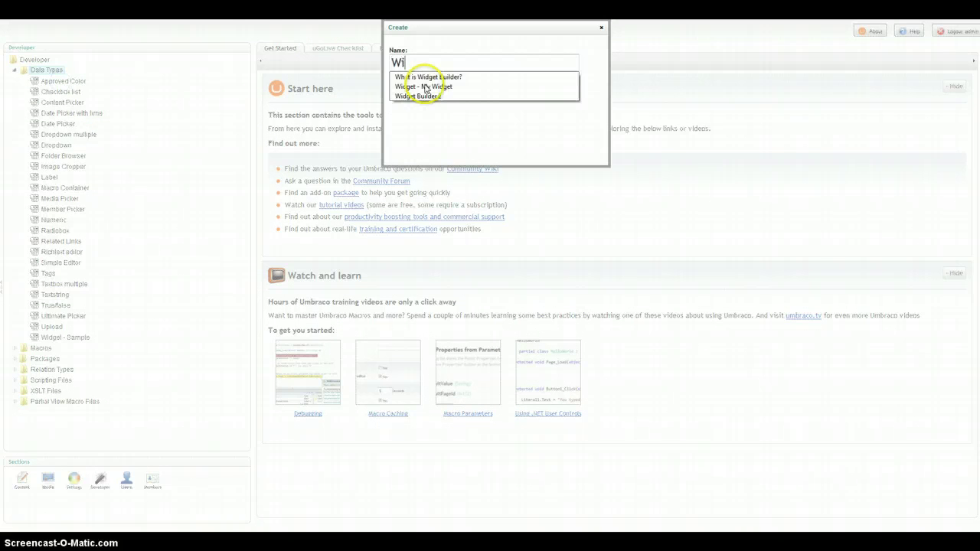
pyautogui.write('dget')
pyautogui.press('Down')
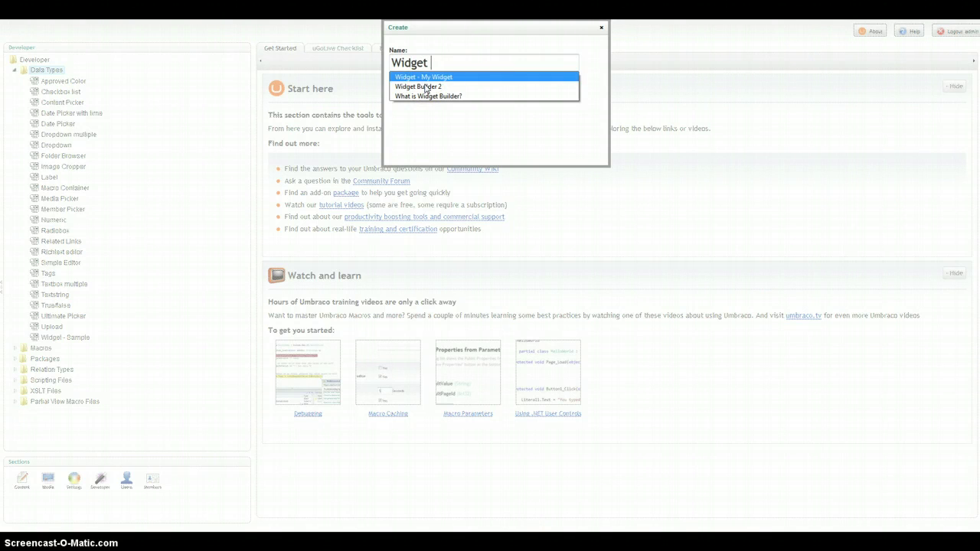
pyautogui.press('Return')
pyautogui.click(413, 151)
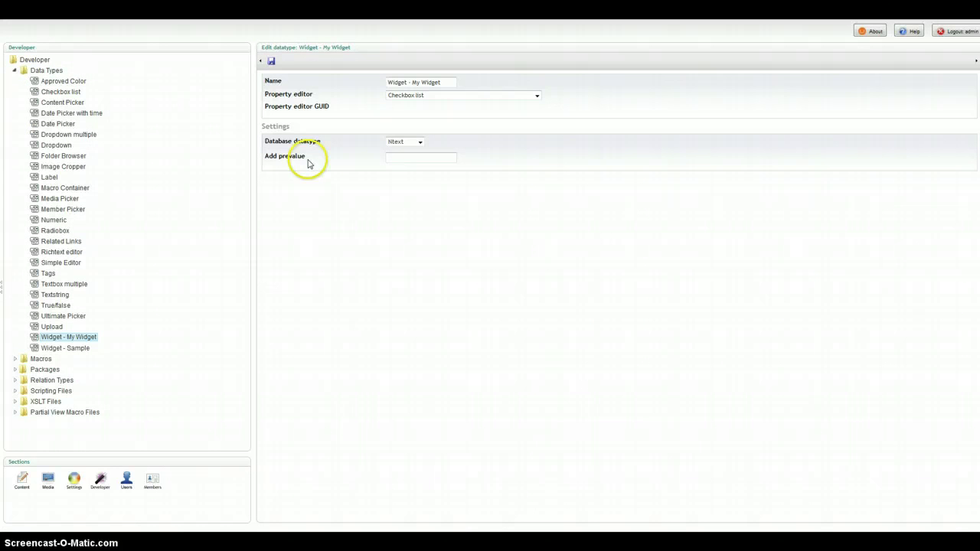
# Set the property editor of the Widget - My Widget data type to Widget Builder and save it.
pyautogui.click(422, 94)
pyautogui.scroll(-5, 450, 223)
pyautogui.scroll(-2, 450, 223)
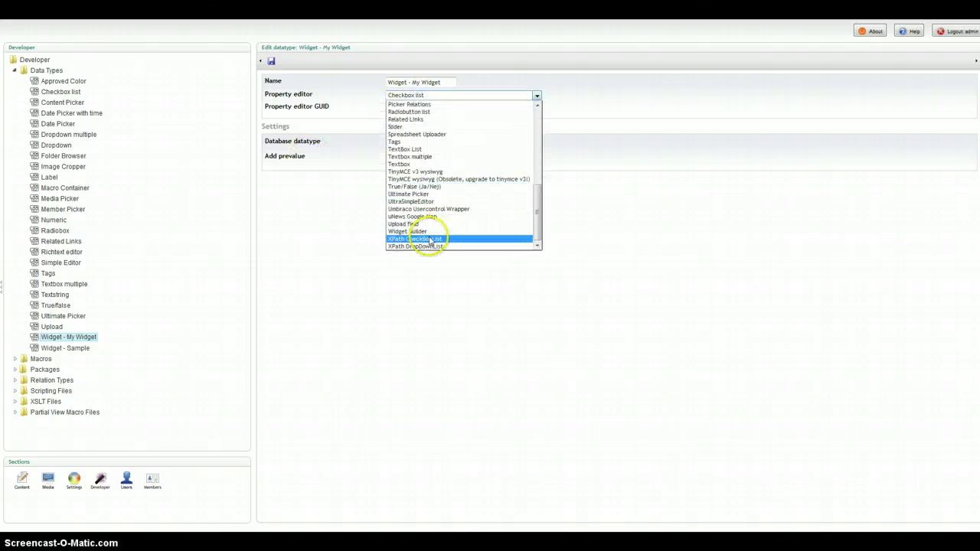
pyautogui.click(417, 230)
pyautogui.click(270, 60)
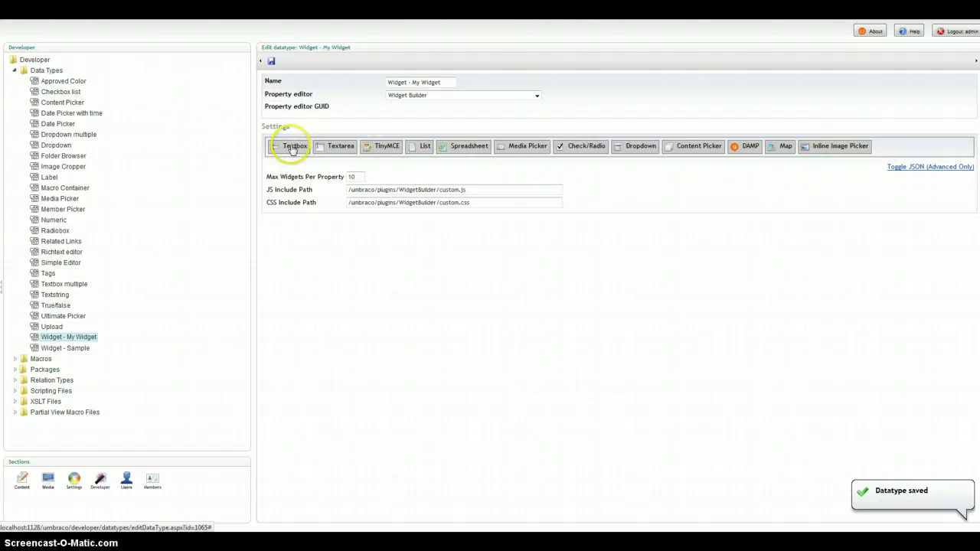
# Add a Textbox with element name title and a TinyMCE with element name richText to the widget, and save the data type.
pyautogui.click(290, 148)
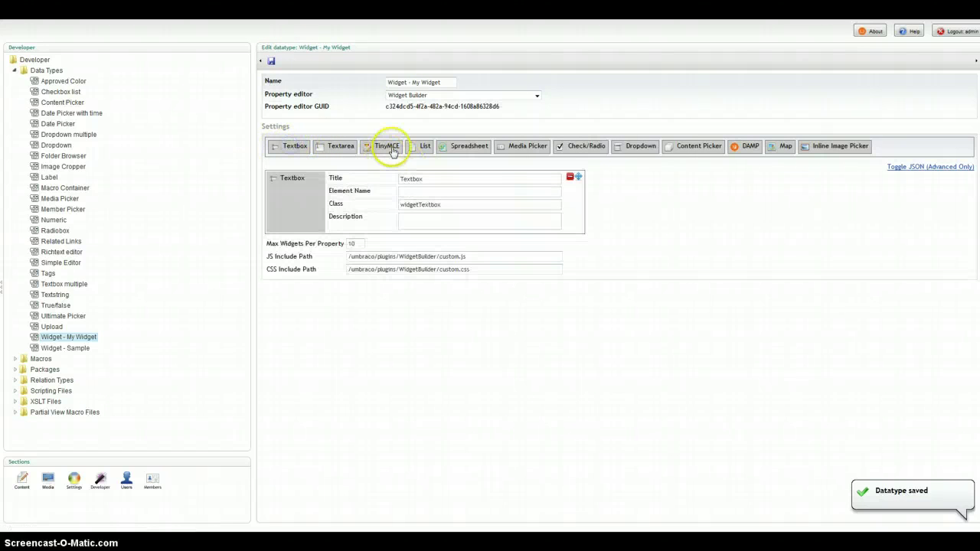
pyautogui.click(383, 146)
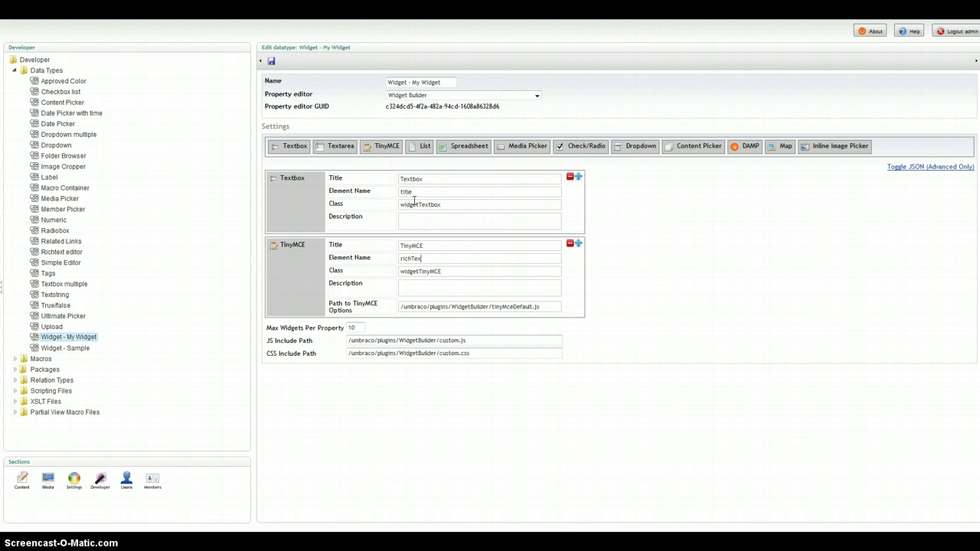
pyautogui.click(271, 60)
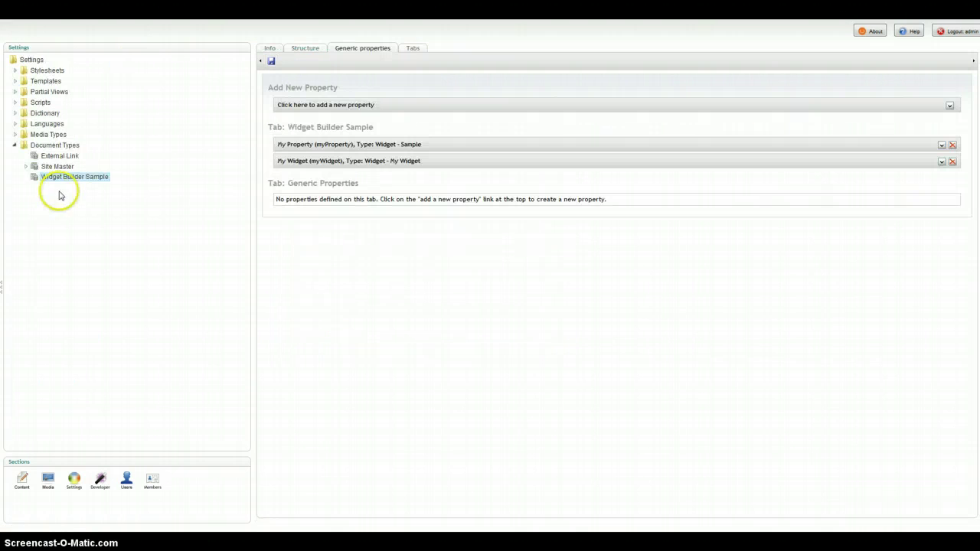
# Start a new property on the Widget Builder Sample document type, with tab Widget Builder Sample and type Widget - My Widget.
pyautogui.click(84, 177)
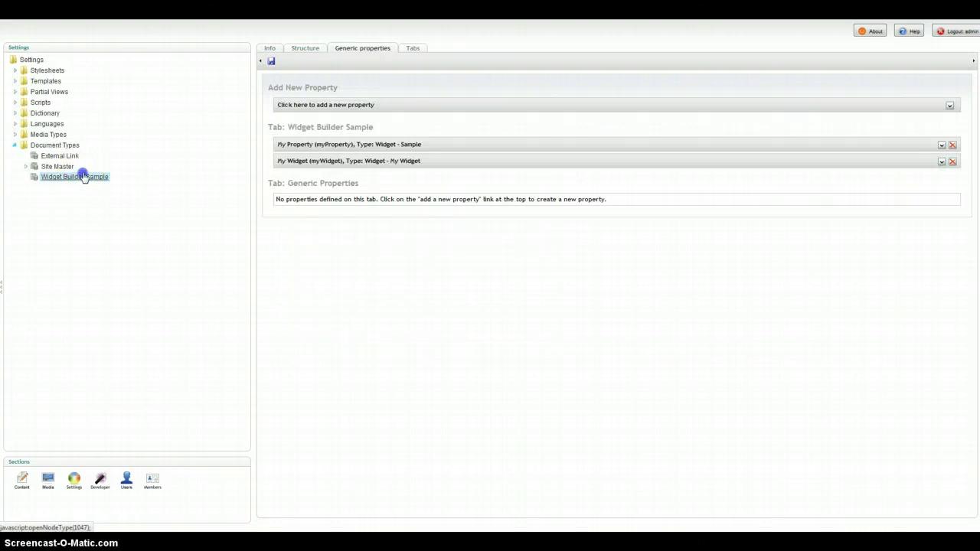
pyautogui.click(354, 47)
pyautogui.click(345, 105)
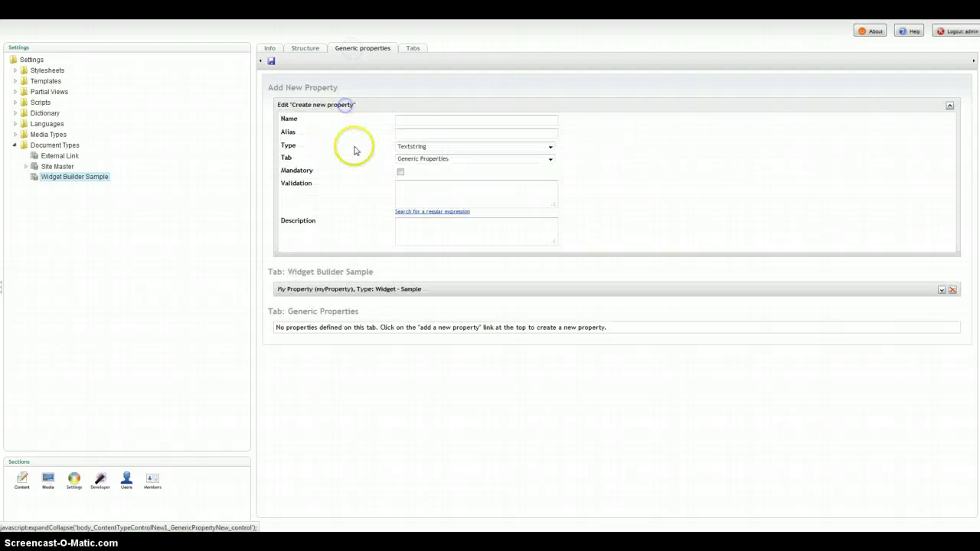
pyautogui.click(441, 160)
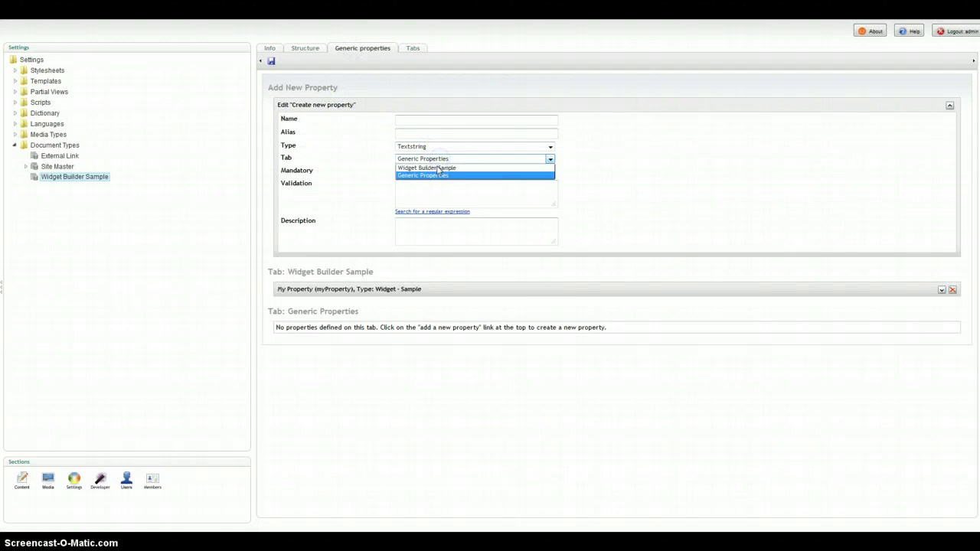
pyautogui.click(439, 168)
pyautogui.click(435, 146)
pyautogui.scroll(-3, 437, 263)
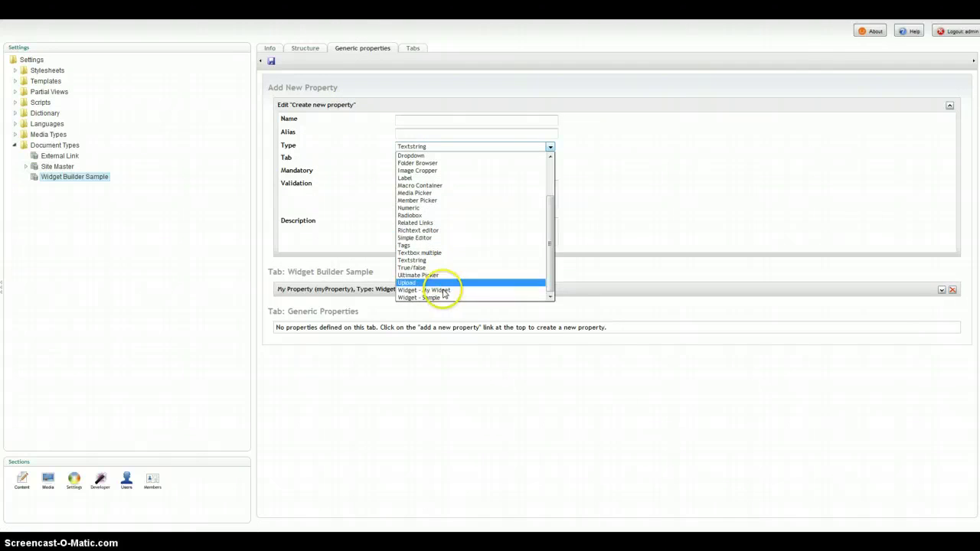
pyautogui.click(445, 291)
# Name the new property My Widget and save the document type.
pyautogui.click(420, 121)
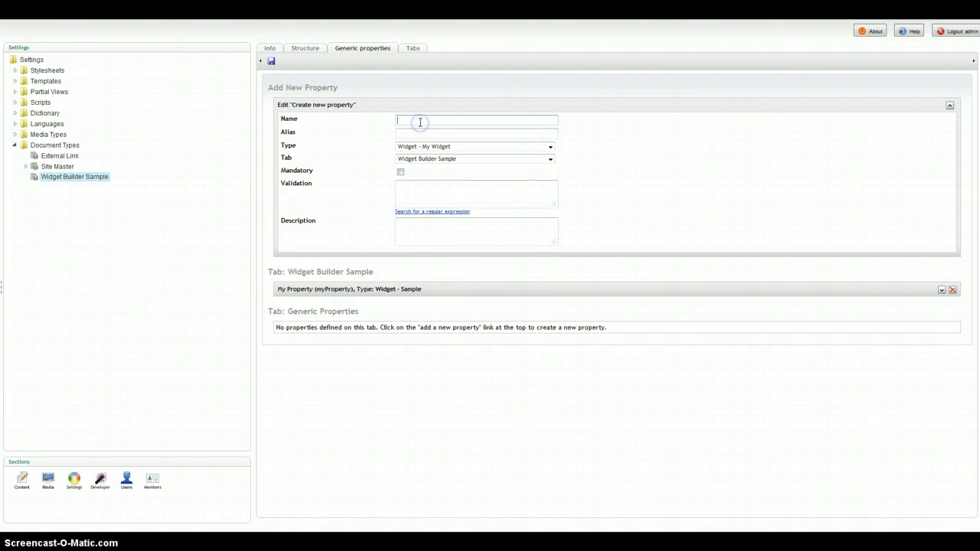
pyautogui.write('My Widget')
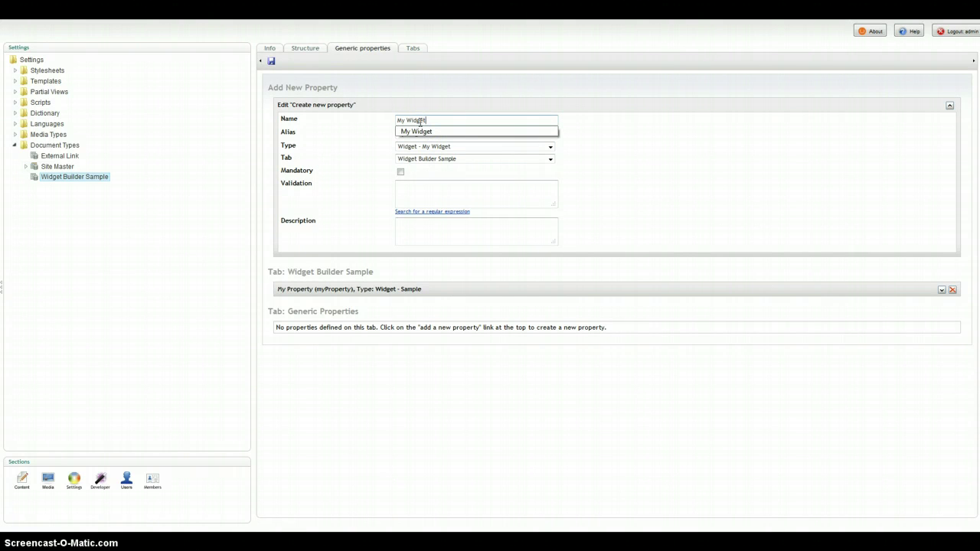
pyautogui.press('Tab')
pyautogui.click(271, 61)
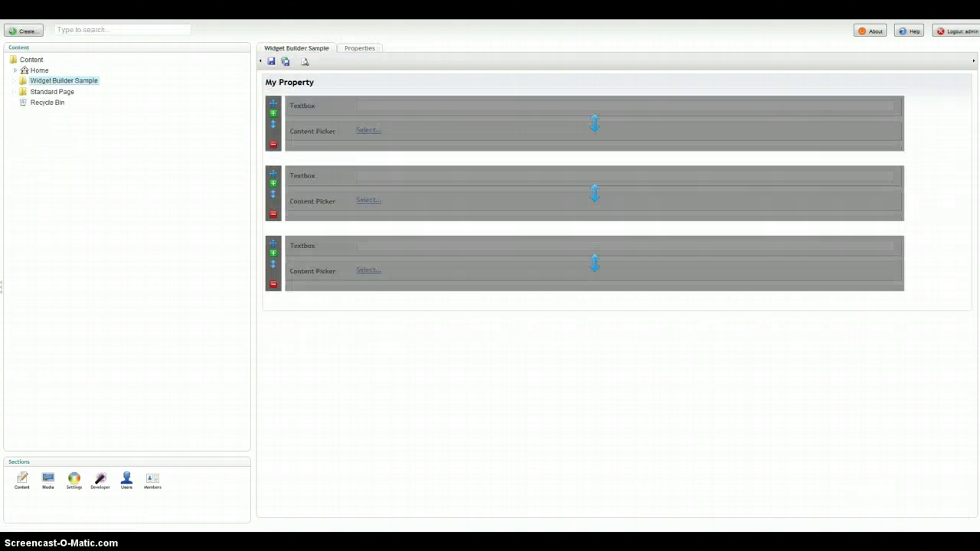
# Open the Widget Builder Sample content page and collapse the widget under My Widget.
pyautogui.click(82, 80)
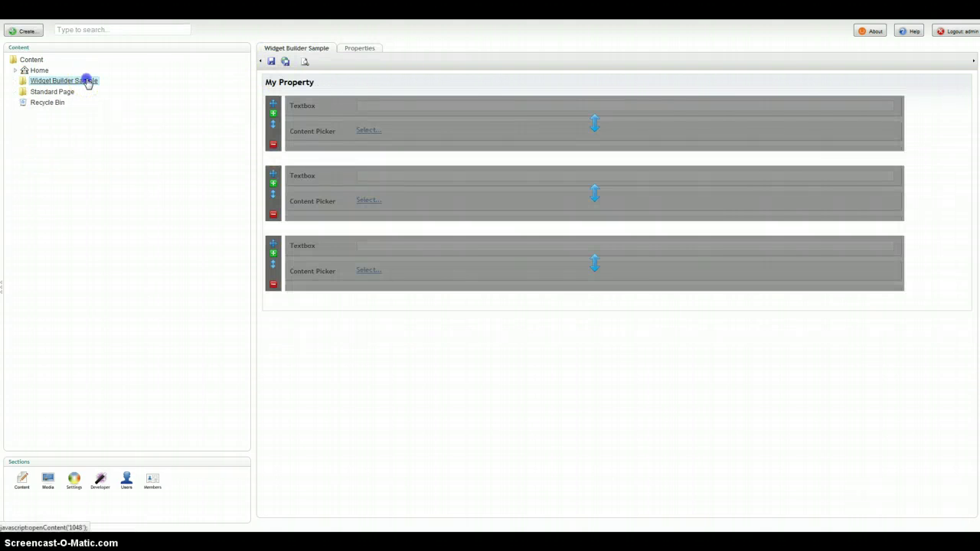
pyautogui.click(66, 80)
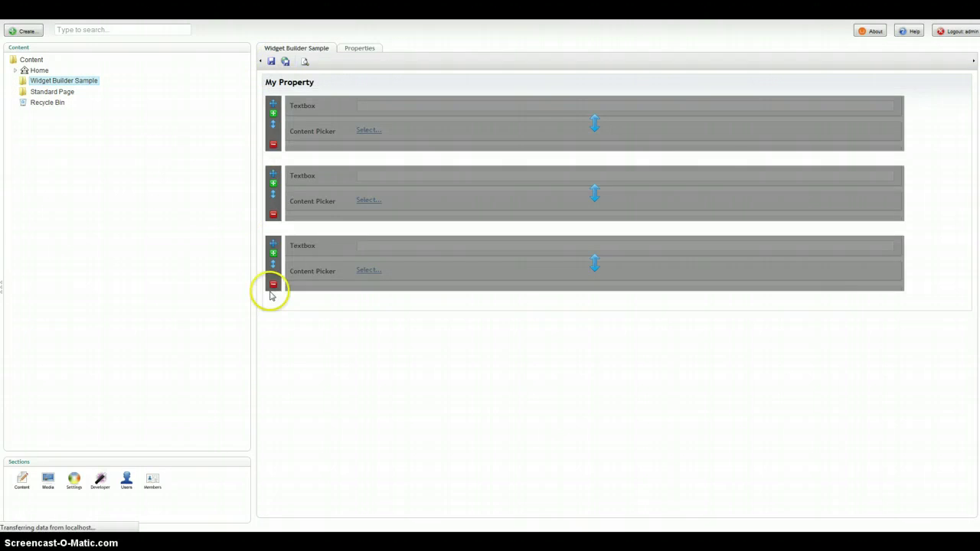
pyautogui.scroll(-2, 304, 359)
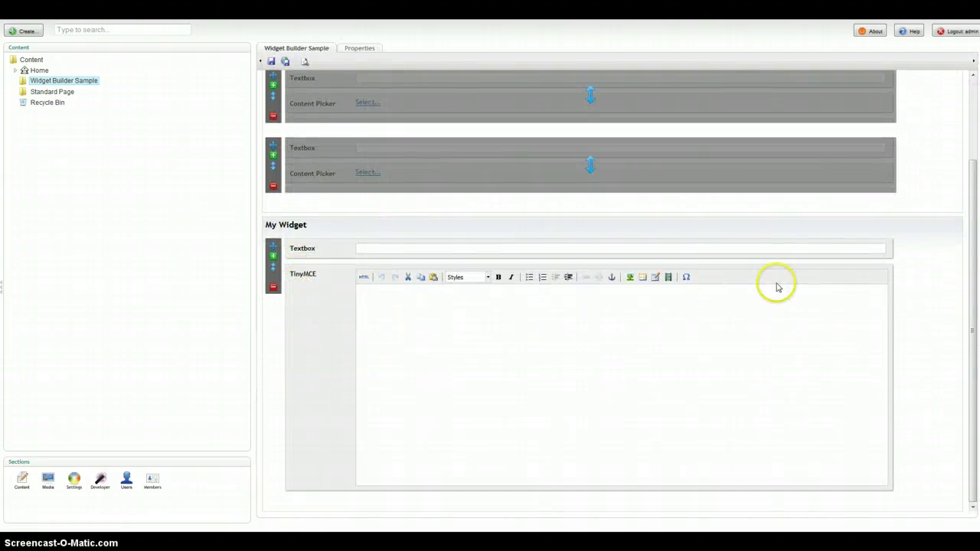
pyautogui.scroll(2, 360, 246)
pyautogui.click(273, 365)
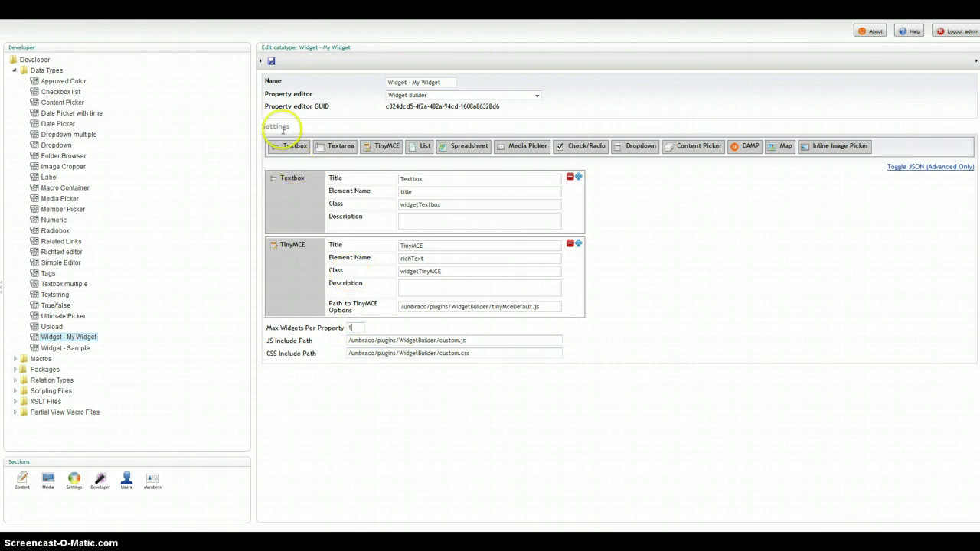
# Save the Widget - My Widget data type with a maximum of 1 widget per property, and check My Widget on the Widget Builder Sample page.
pyautogui.click(271, 61)
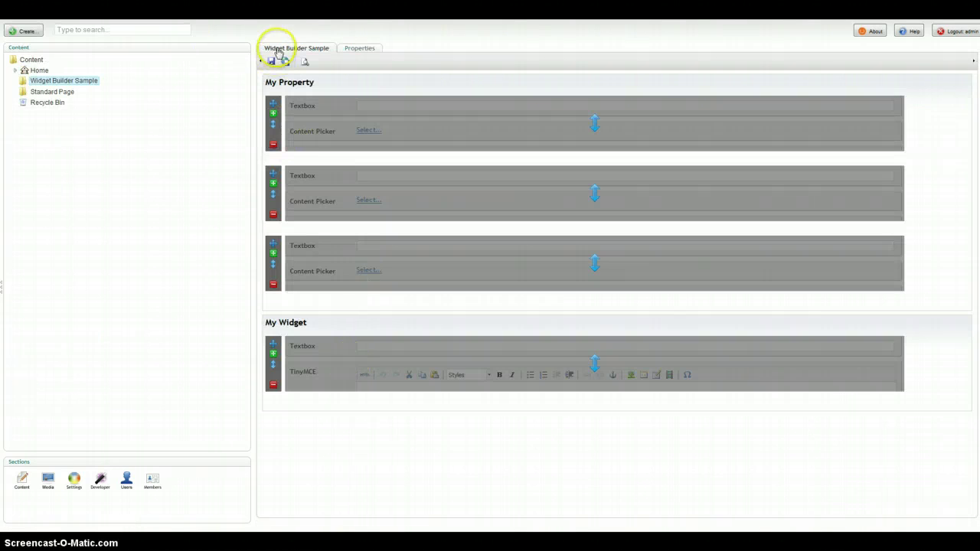
pyautogui.click(85, 82)
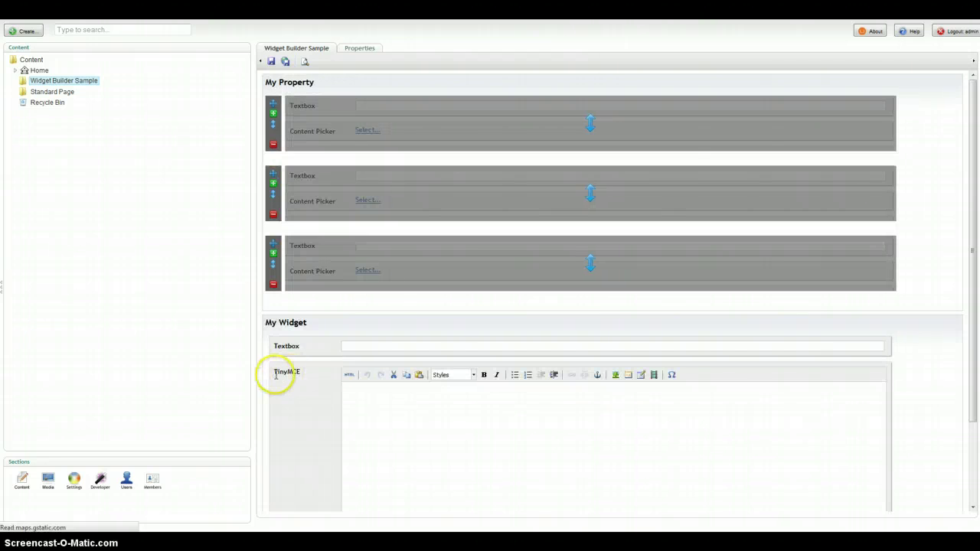
pyautogui.scroll(-2, 309, 385)
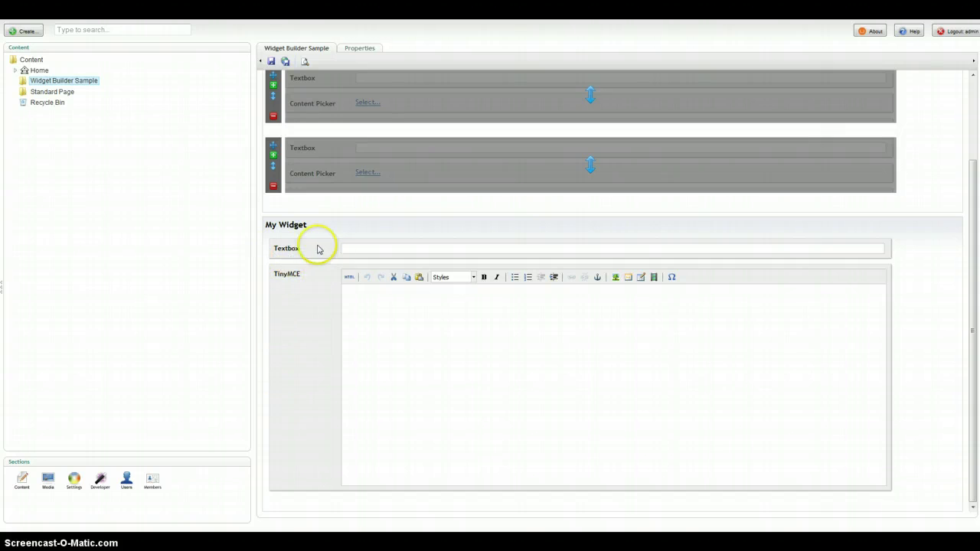
pyautogui.scroll(2, 268, 248)
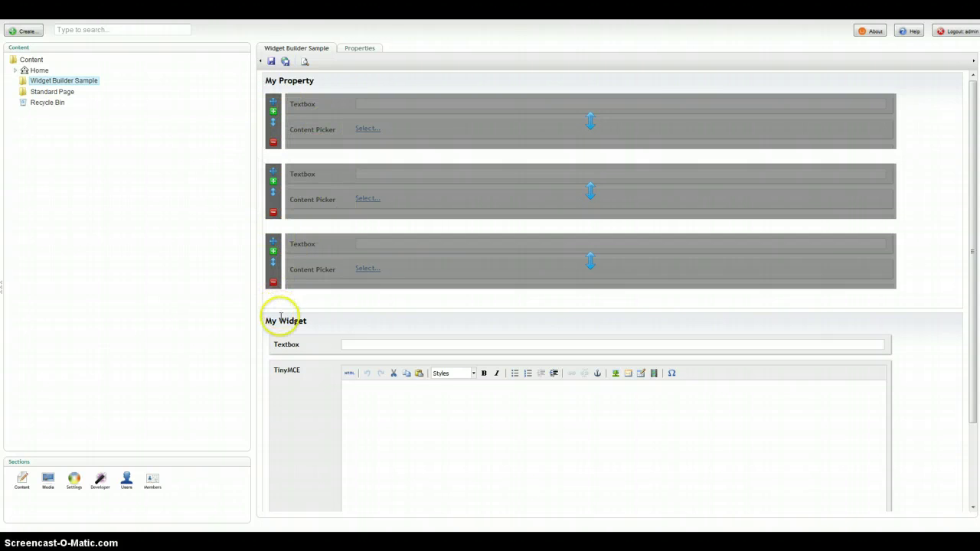
pyautogui.scroll(-2, 307, 412)
pyautogui.scroll(2, 308, 404)
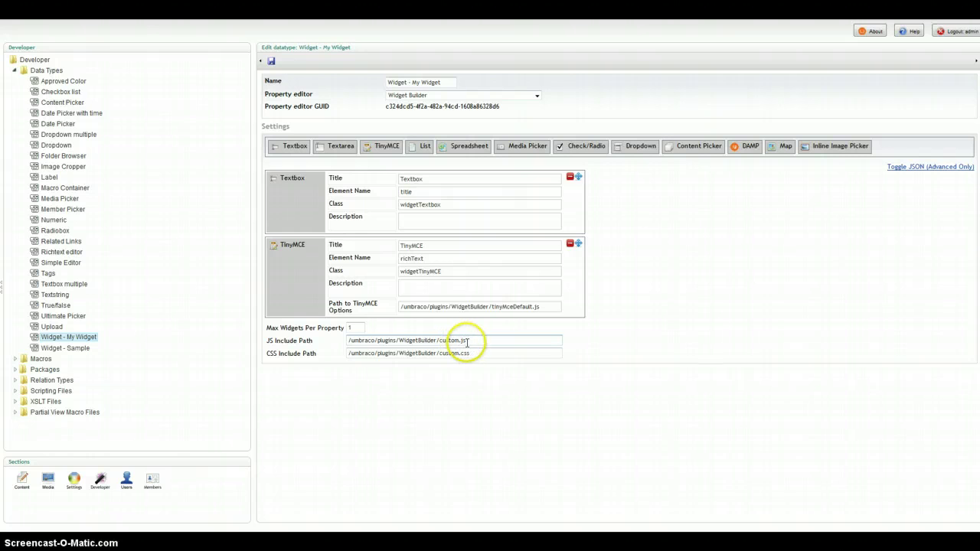
pyautogui.click(469, 354)
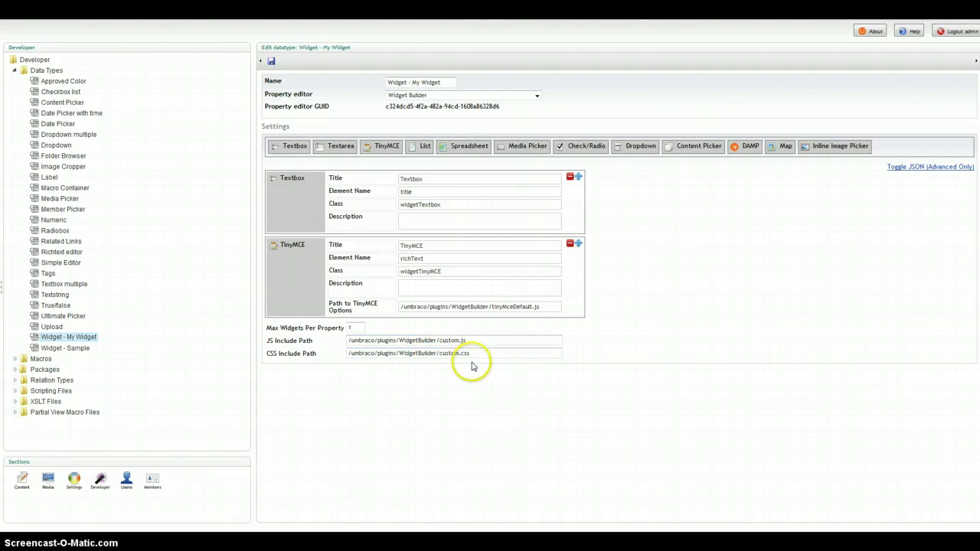
pyautogui.click(438, 337)
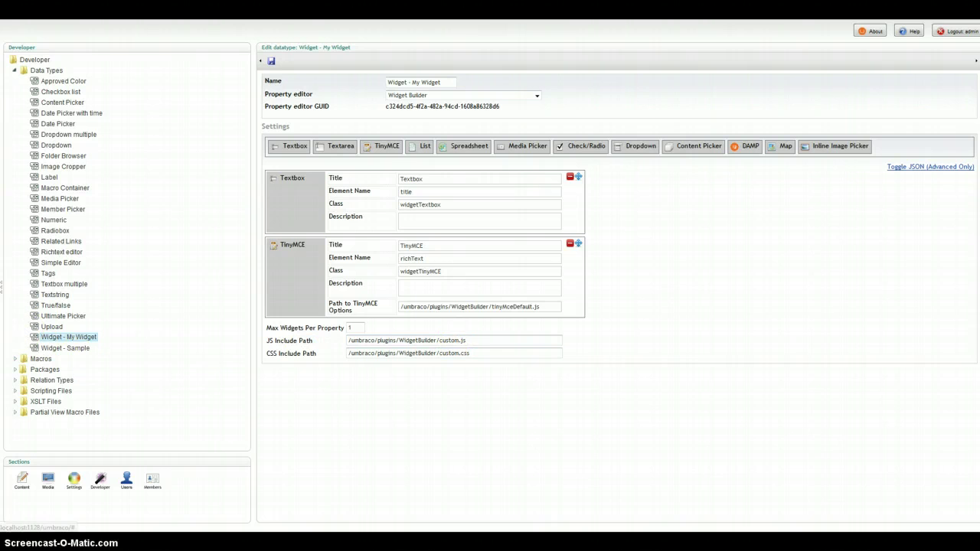
# Check the alert code in custom.js in Visual Studio, and reload the Widget Builder Sample page's frame in Umbraco, dismissing the alert.
pyautogui.hotkey('alt', 'Tab')
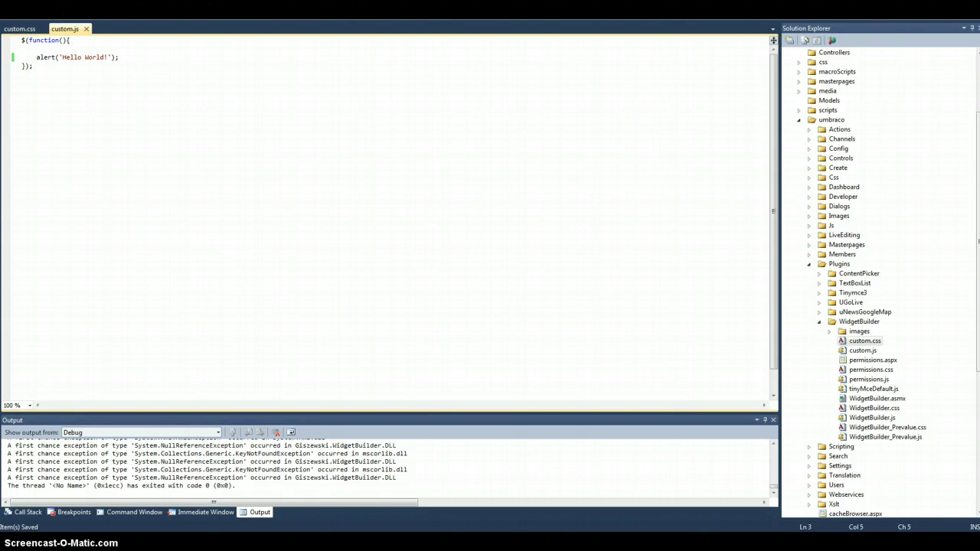
pyautogui.hotkey('alt', 'Tab')
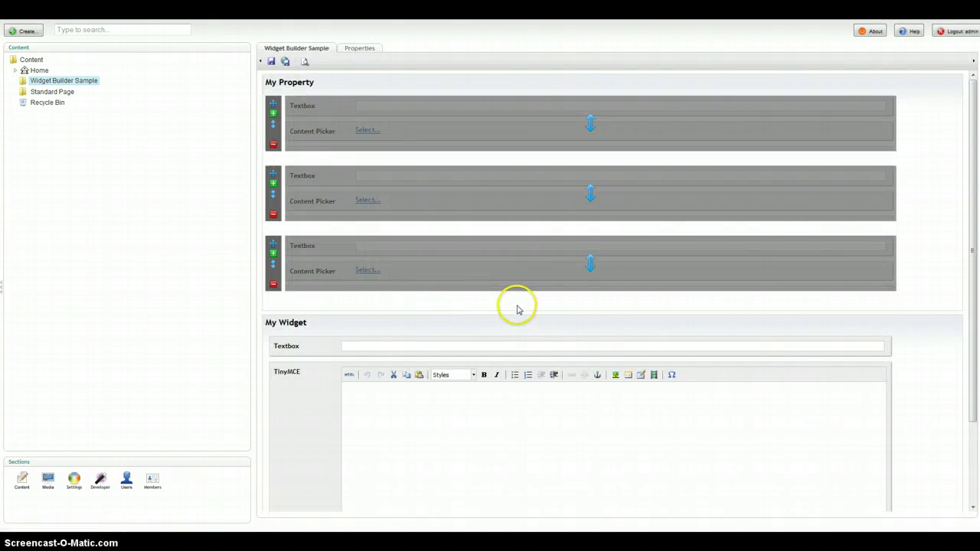
pyautogui.rightClick(508, 322)
pyautogui.moveTo(551, 418)
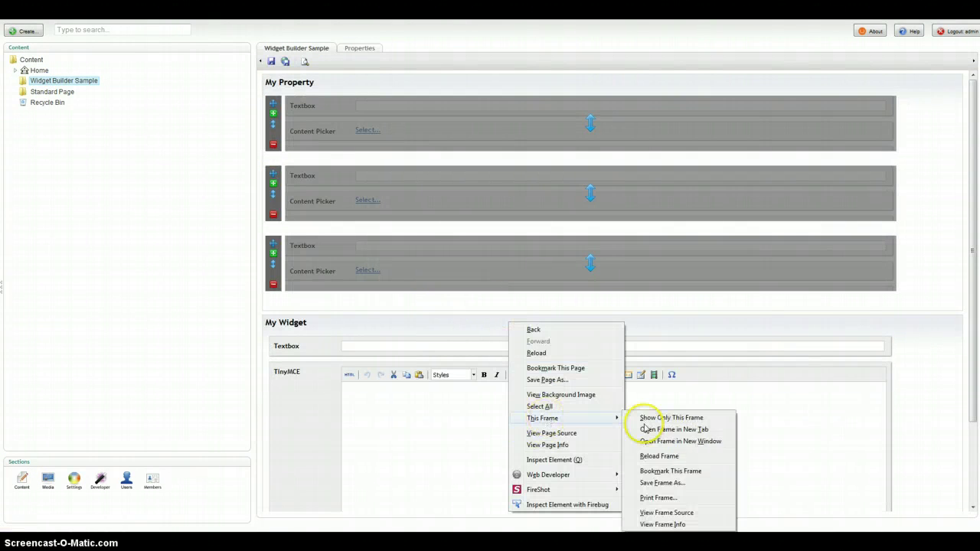
pyautogui.click(681, 455)
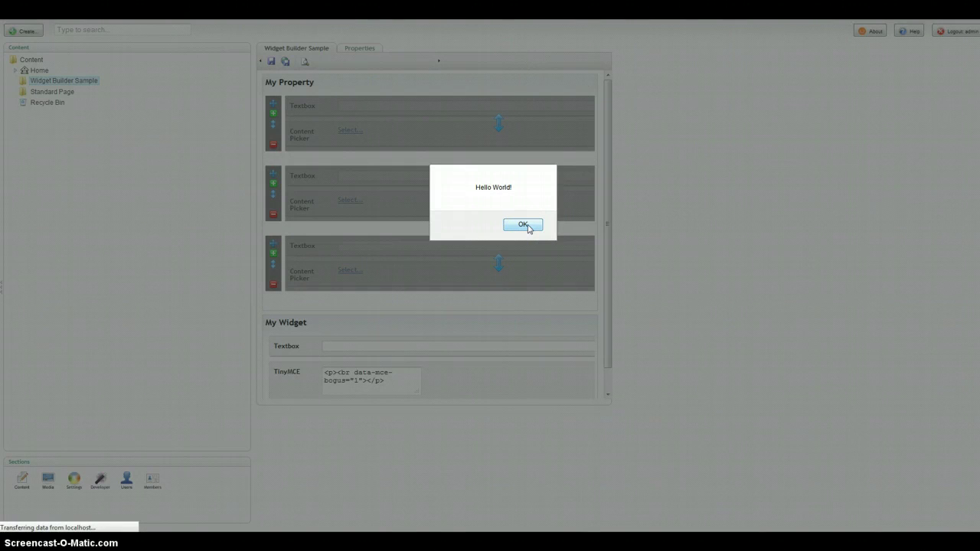
pyautogui.click(522, 224)
# Try out the Textbox field under My Widget by entering "df".
pyautogui.click(386, 345)
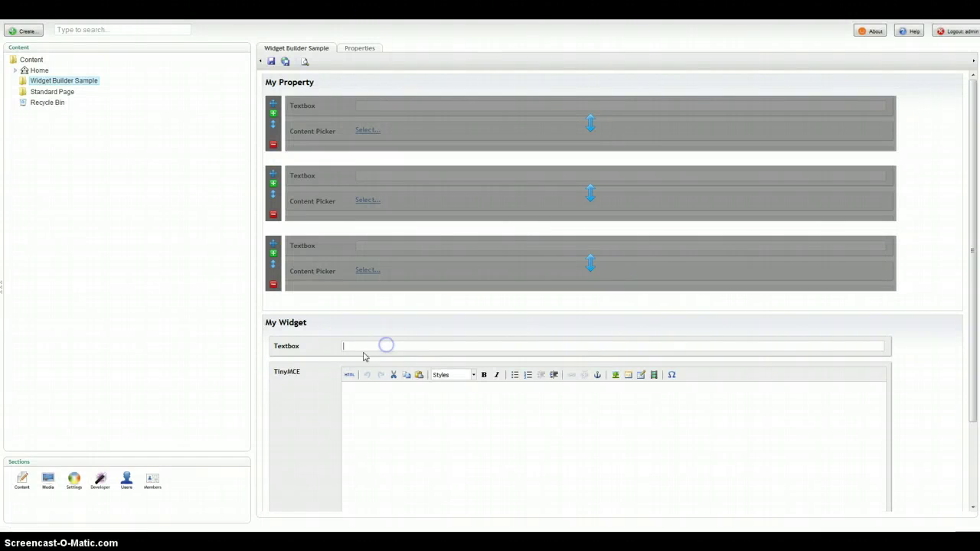
pyautogui.scroll(-2, 295, 376)
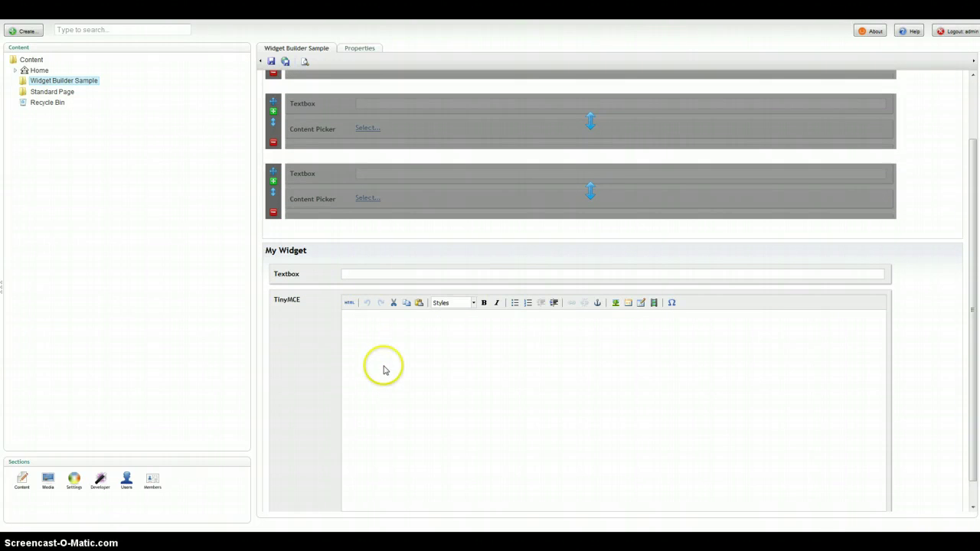
pyautogui.click(371, 271)
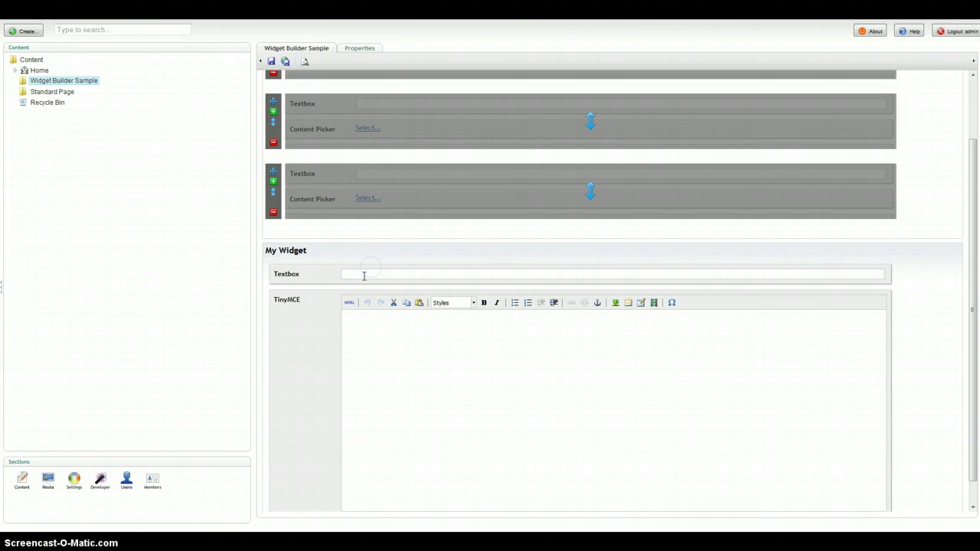
pyautogui.write('df')
# Switch to Visual Studio to view custom.css and custom.js, and return to Umbraco in the browser.
pyautogui.click(65, 264)
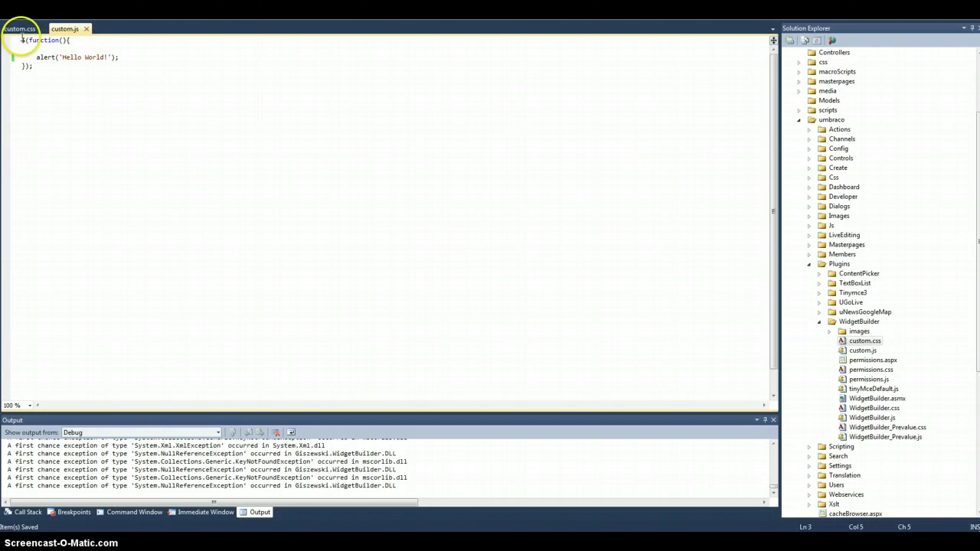
pyautogui.click(19, 29)
pyautogui.click(65, 29)
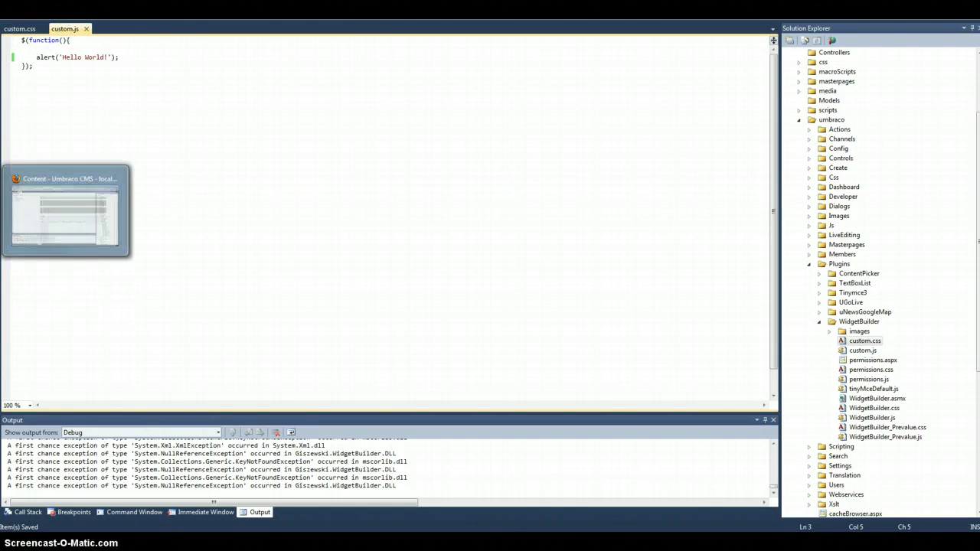
pyautogui.click(66, 210)
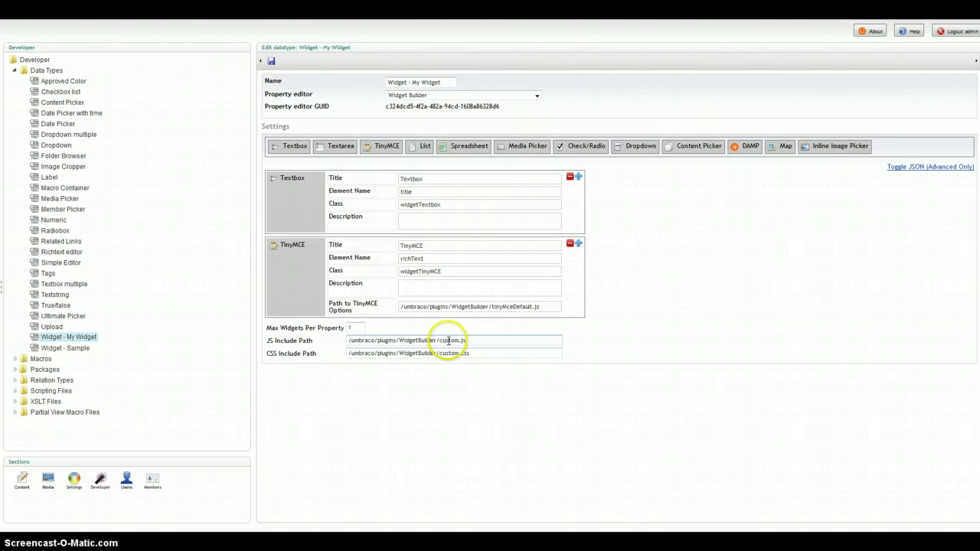
# Review the Widget - Sample data type's element settings and include paths, and reopen the Widget - My Widget data type.
pyautogui.click(75, 348)
pyautogui.scroll(-8, 462, 354)
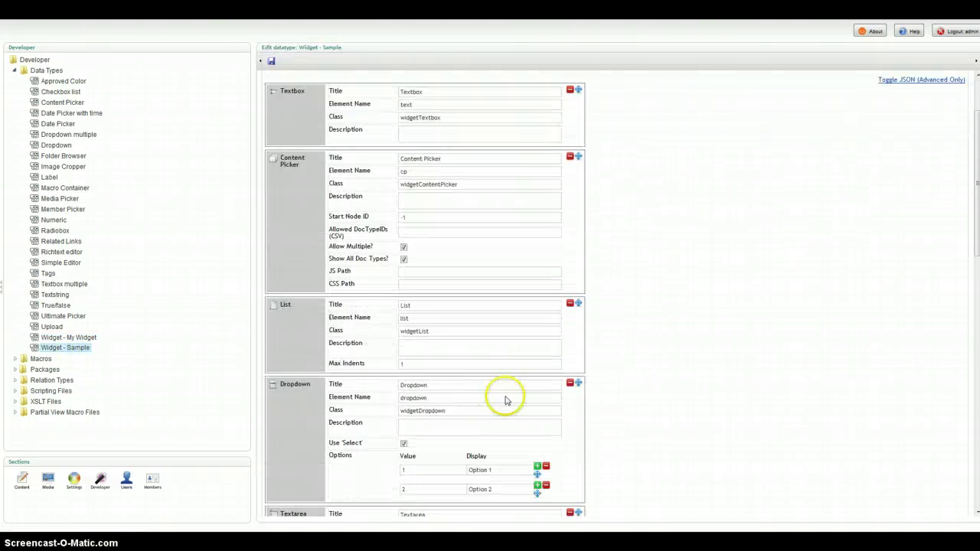
pyautogui.scroll(-3, 464, 444)
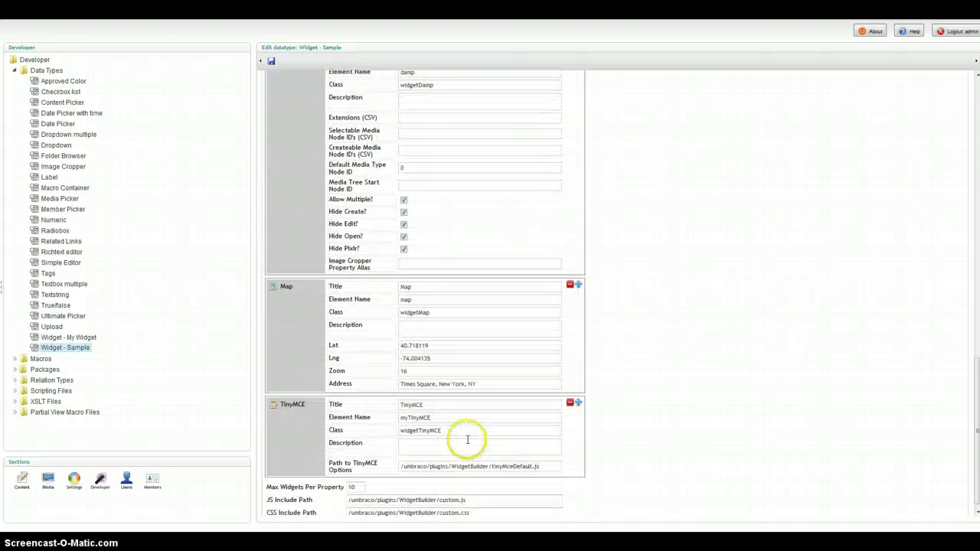
pyautogui.click(68, 337)
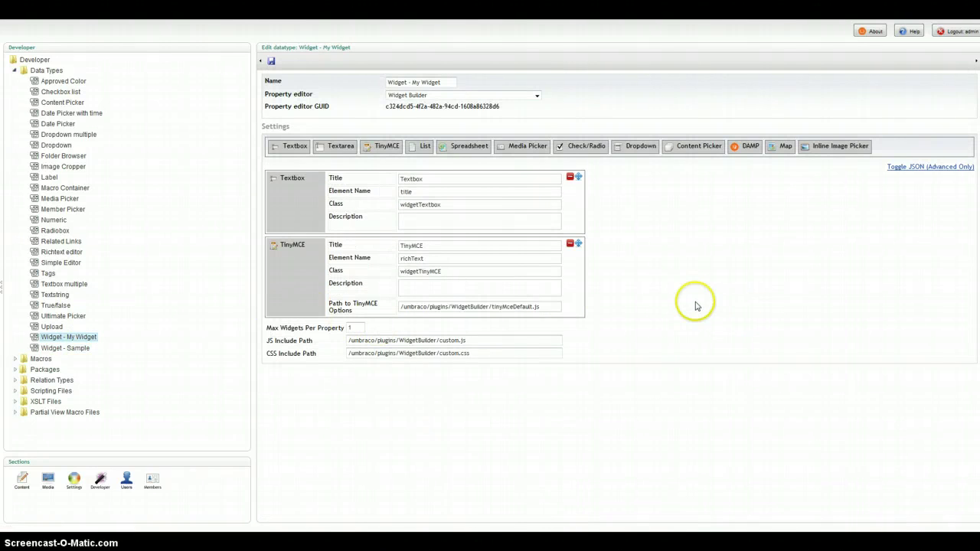